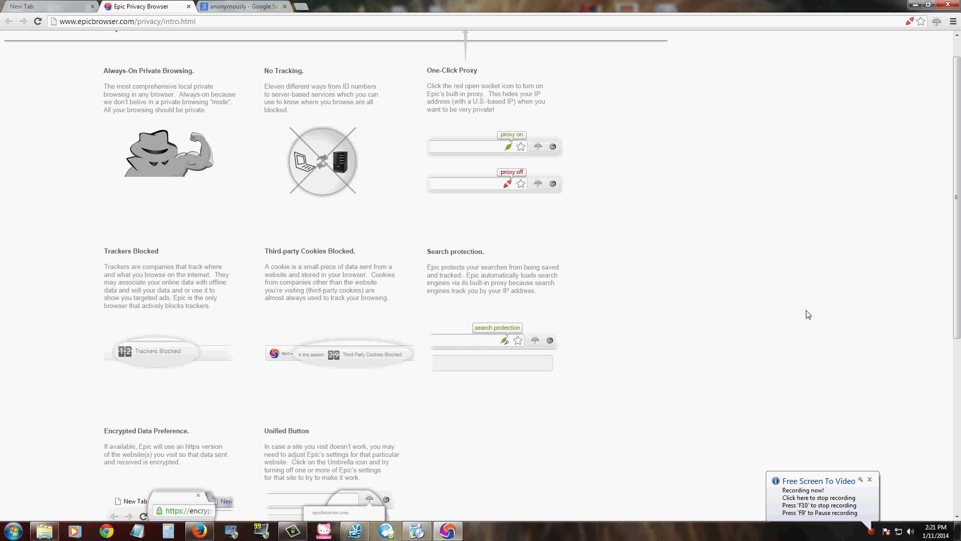
- Leave the search results and go back to the 'How epic works' features tab, scrolled to the top
left_click(238, 6)
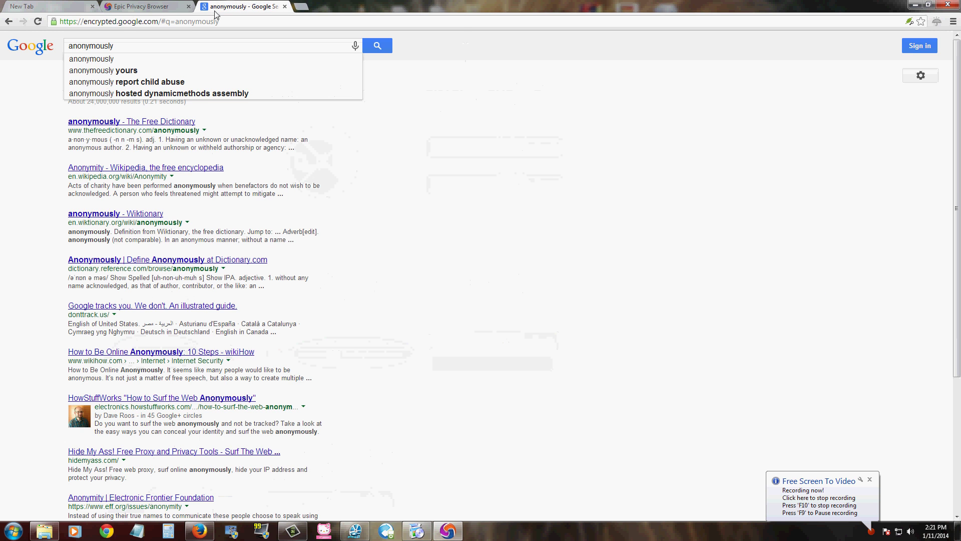
left_click(160, 6)
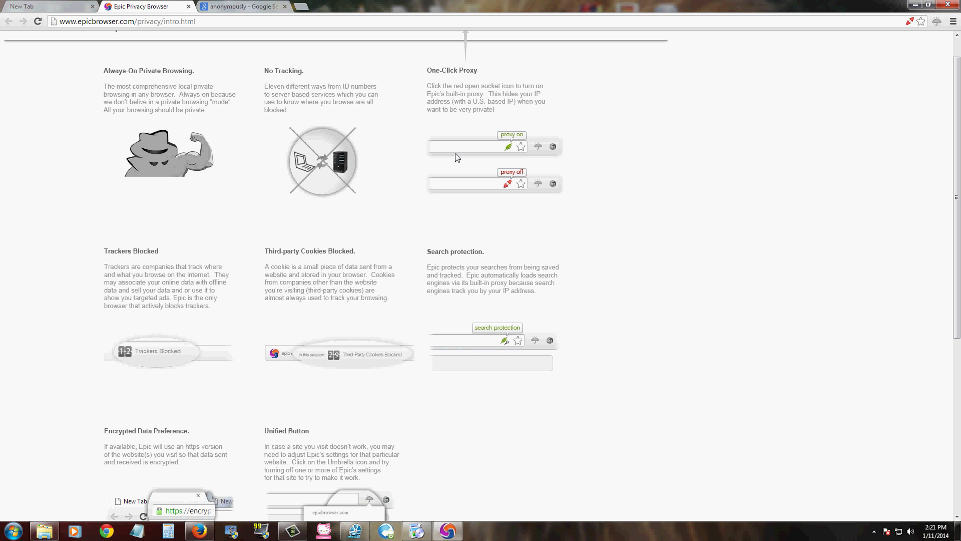
scroll(456, 159, "down", 1)
scroll(462, 153, "up", 1)
scroll(578, 258, "up", 2)
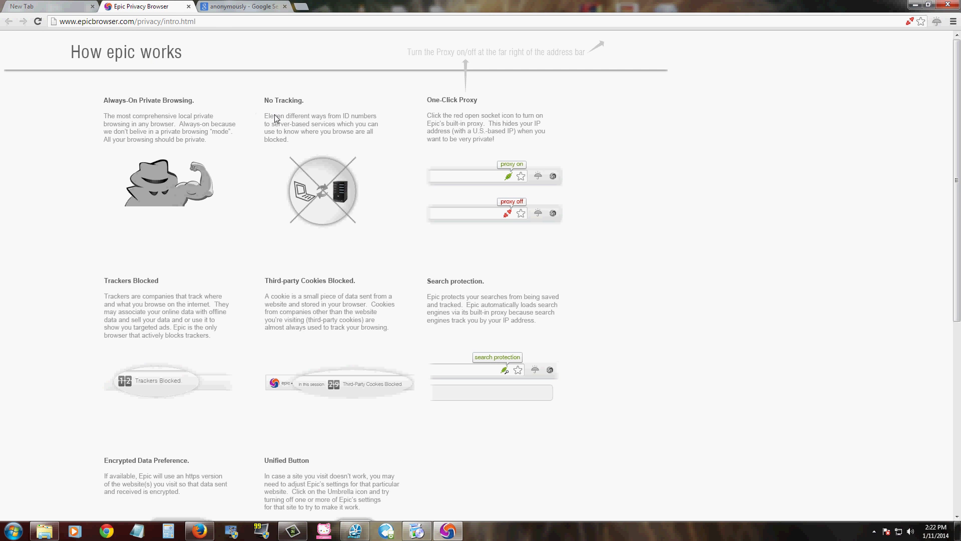
- Replace the 'anonymously' Google query with 'epic privacy browser' and run the search
left_click(240, 6)
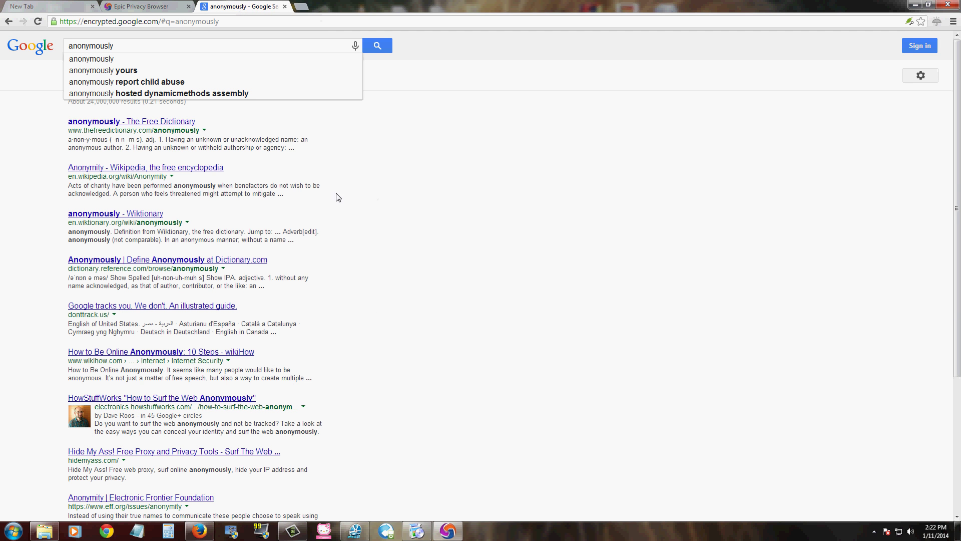
left_click(133, 45)
key("ctrl+a")
left_click(25, 46)
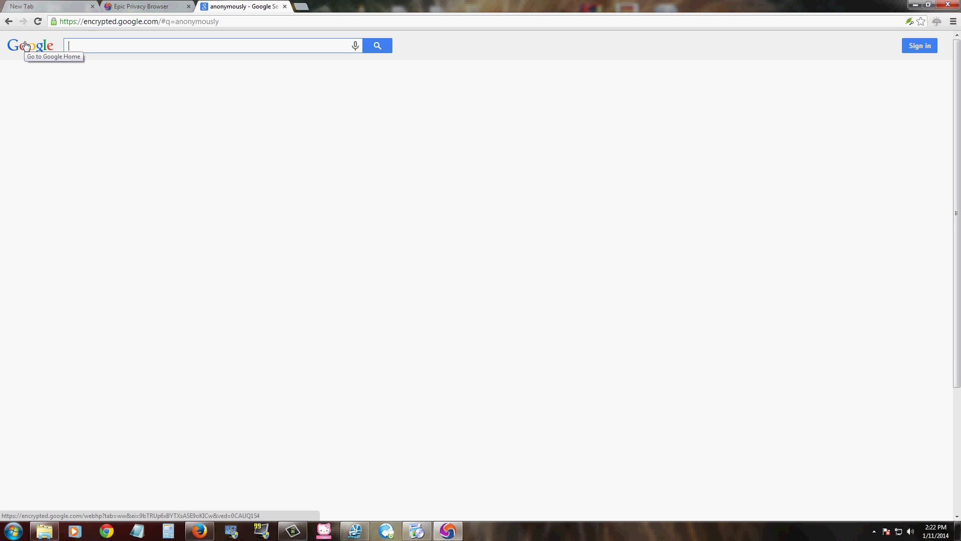
type("epic p")
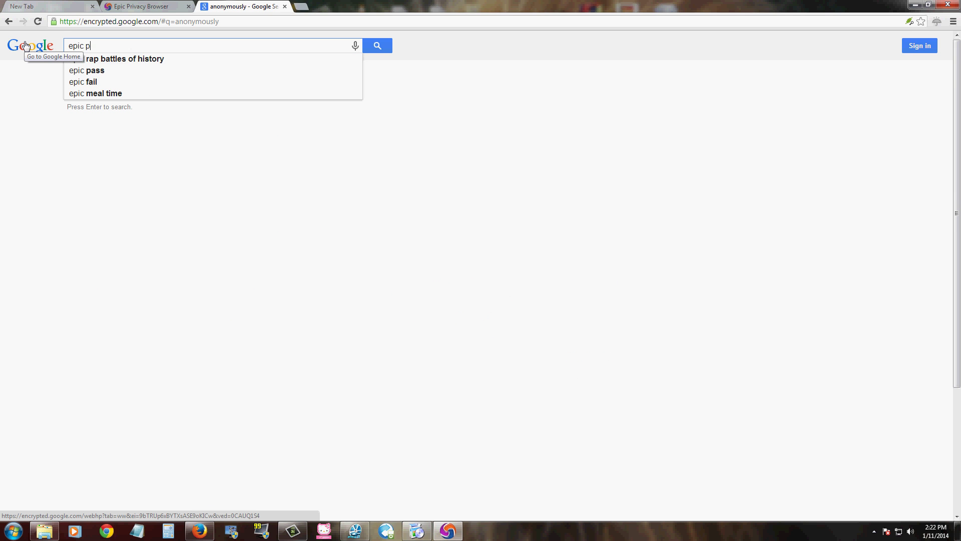
type("rivacy brows")
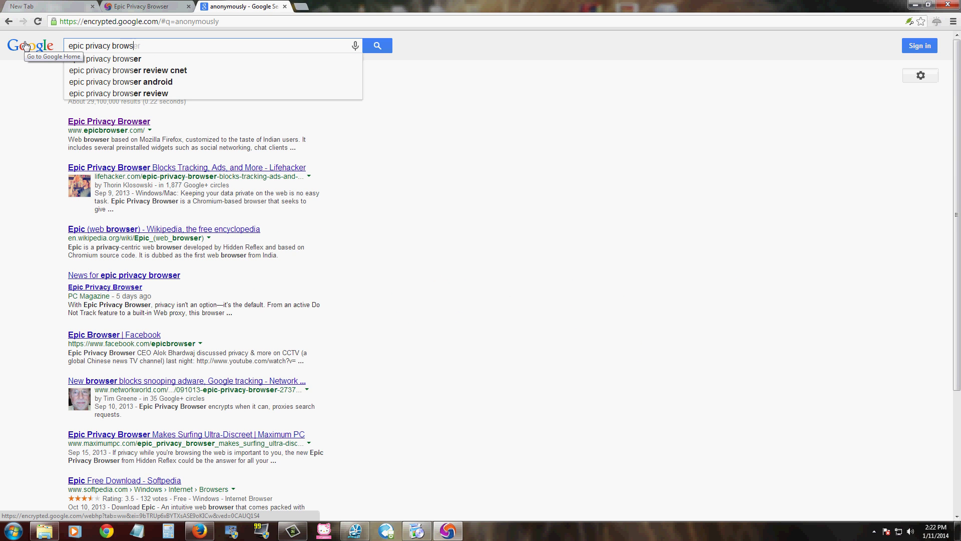
type("er")
key("Return")
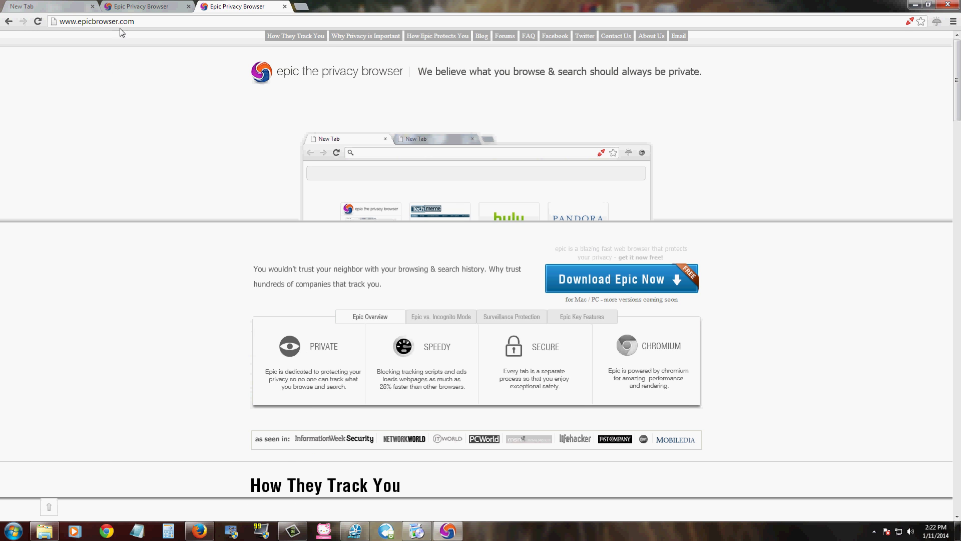
- Return to the 'How epic works' tab at privacy/intro.html
left_click(142, 6)
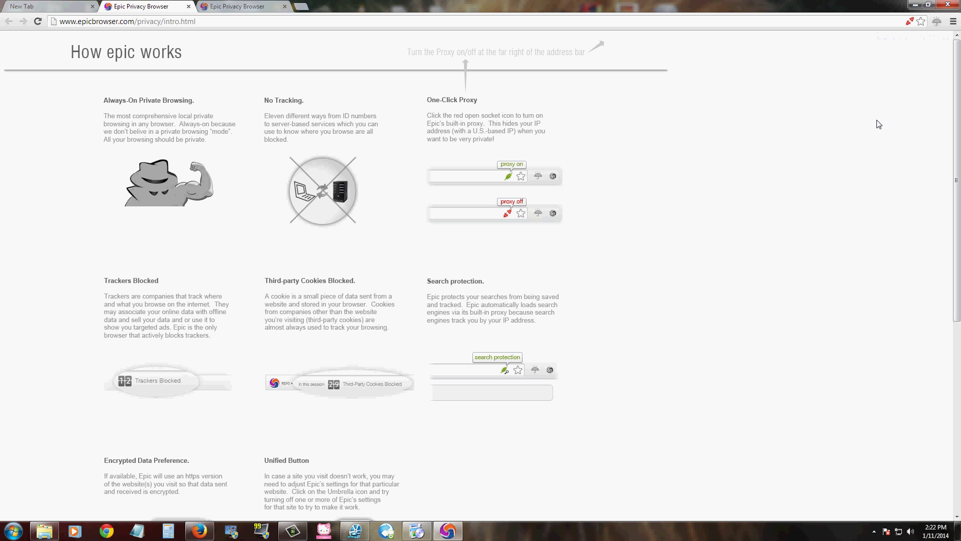
- Switch the proxy on (green), then view and close epicbrowser.com's umbrella privacy settings
left_click(909, 21)
left_click(937, 22)
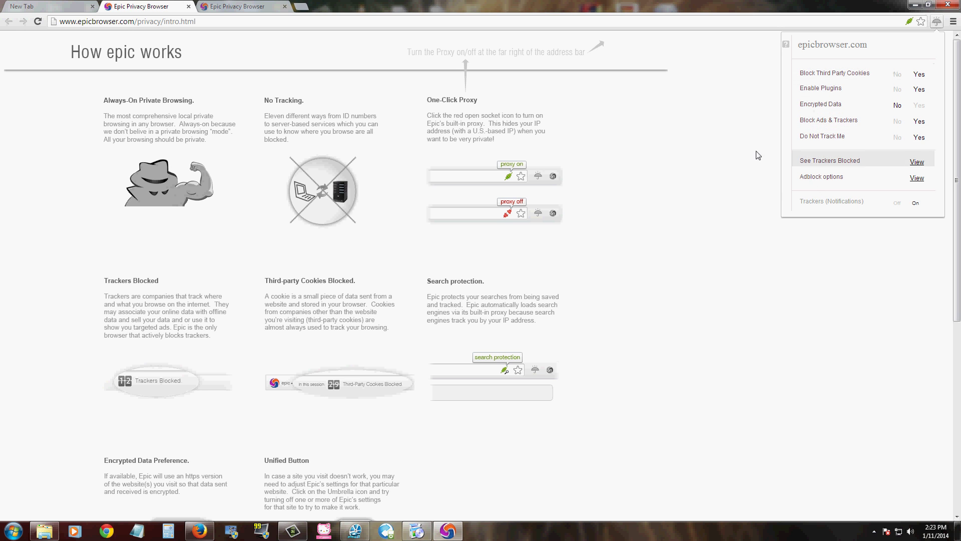
left_click(672, 167)
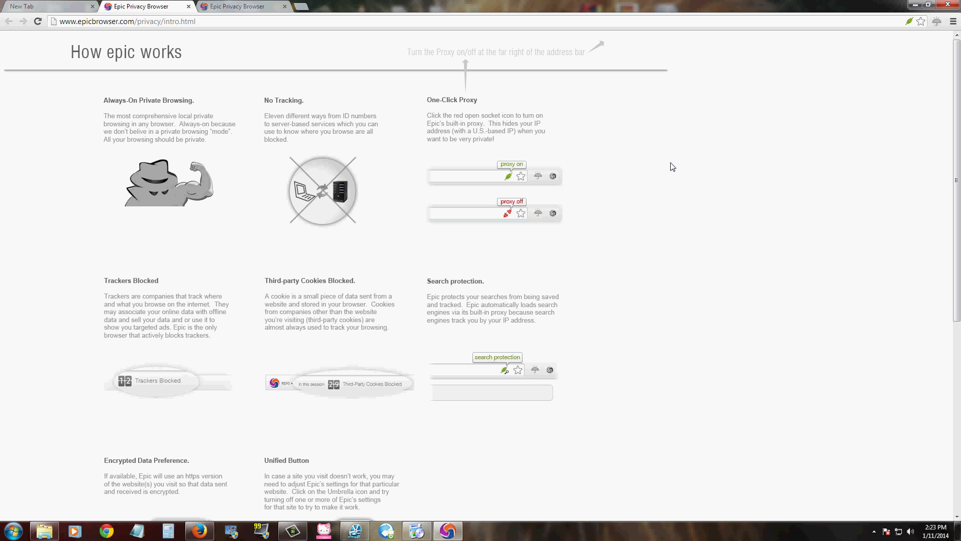